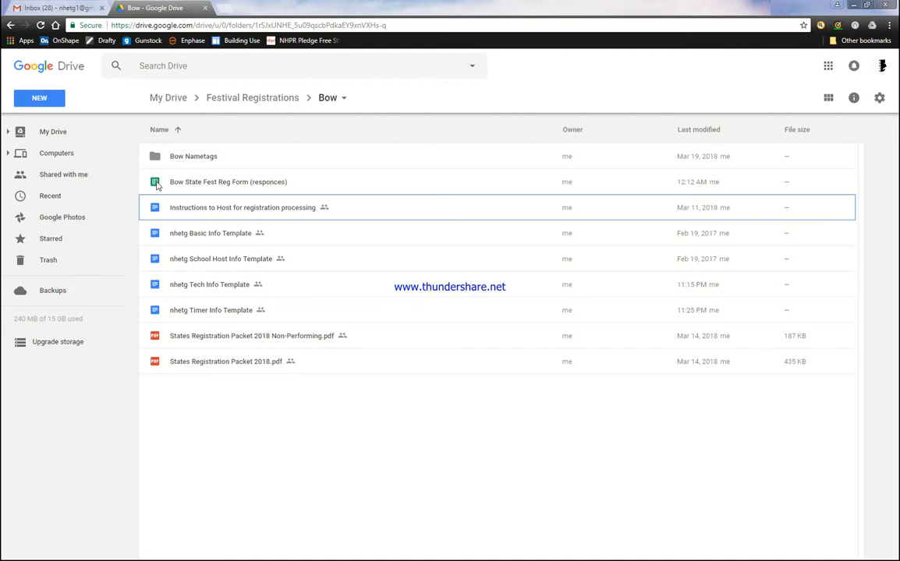
# - Open the Bow State Fest Reg Form (responces) spreadsheet, unfreeze its columns and freeze them again after School Name
pyautogui.doubleClick(156, 184)
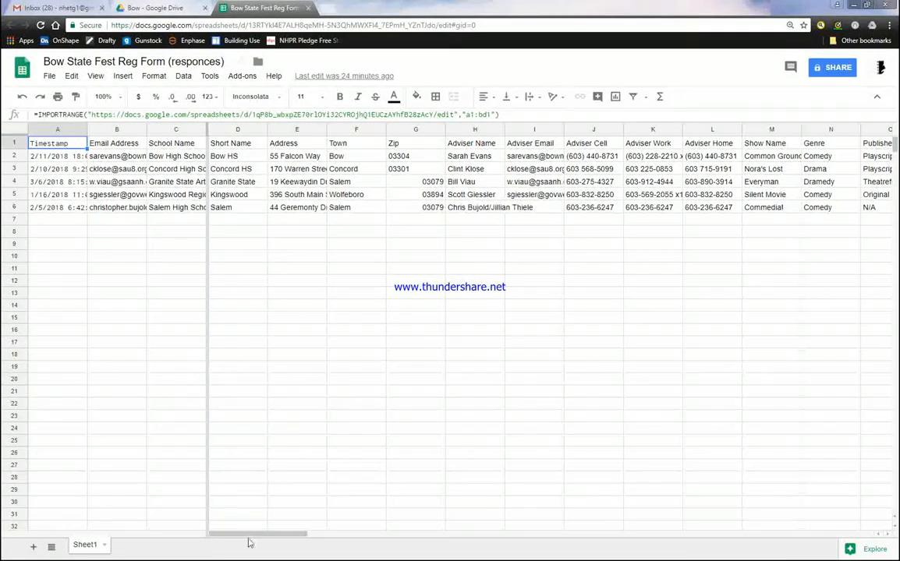
pyautogui.moveTo(254, 537)
pyautogui.mouseDown()
pyautogui.moveTo(358, 536)
pyautogui.moveTo(248, 529)
pyautogui.mouseUp()
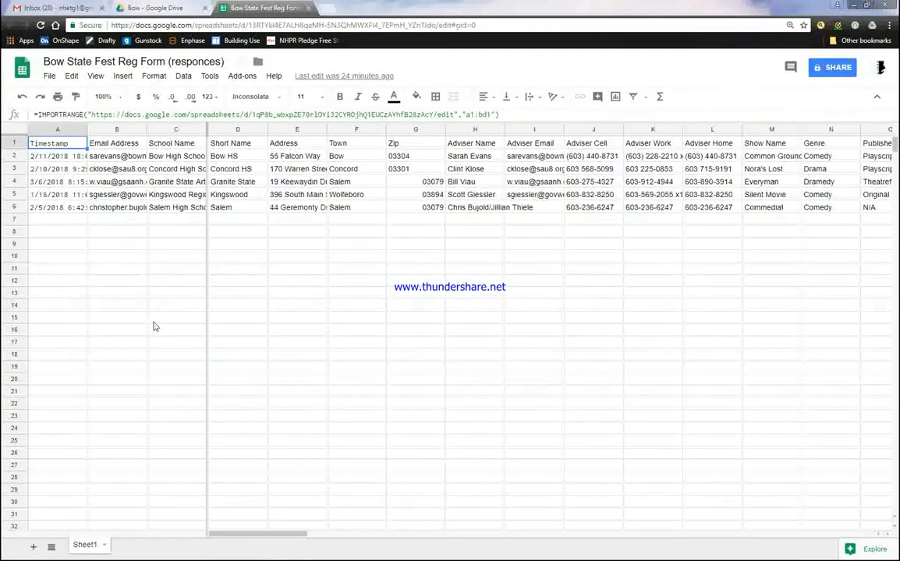
pyautogui.moveTo(208, 129); pyautogui.dragTo(39, 129)
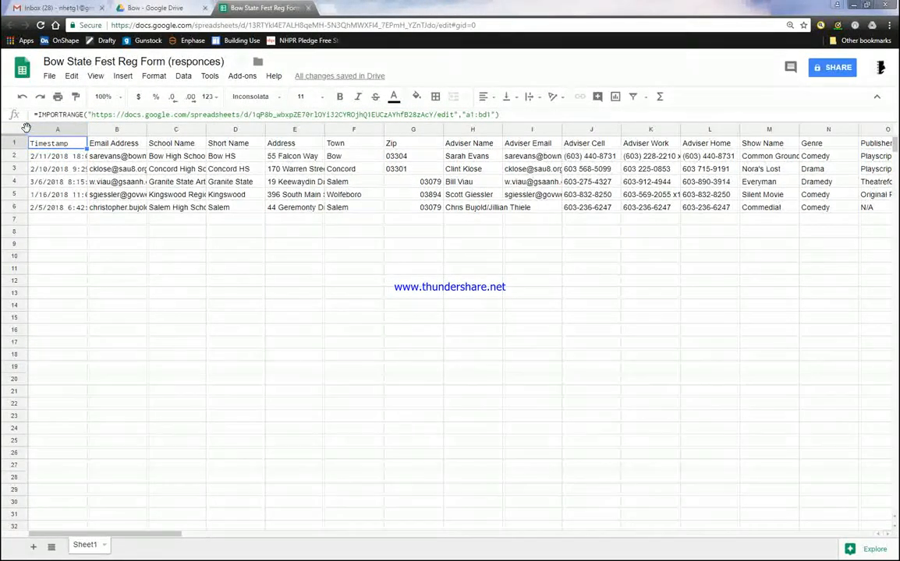
pyautogui.moveTo(26, 127); pyautogui.dragTo(185, 132)
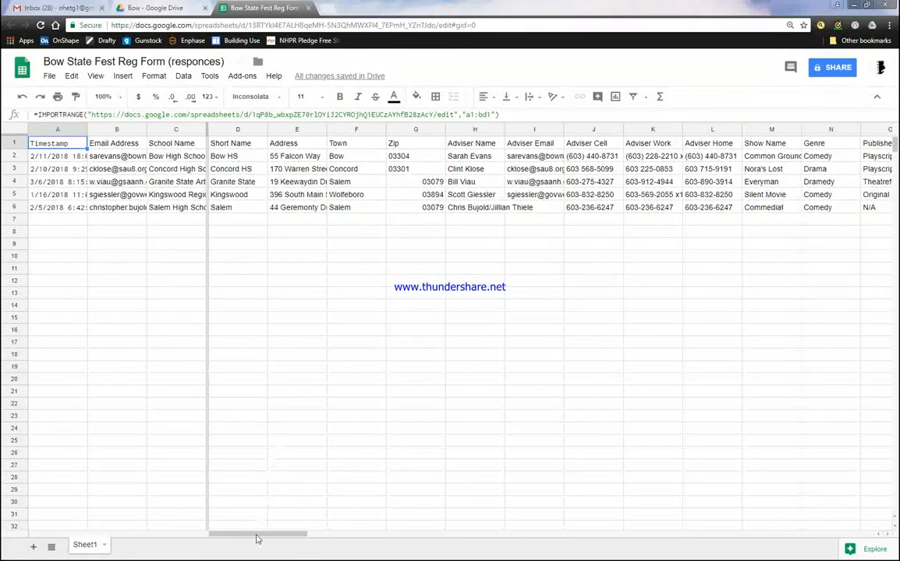
# - Check the four Document Merge Status headers and clear the cells beneath them for all five schools, BQ2:BT6
pyautogui.moveTo(257, 536); pyautogui.dragTo(701, 520)
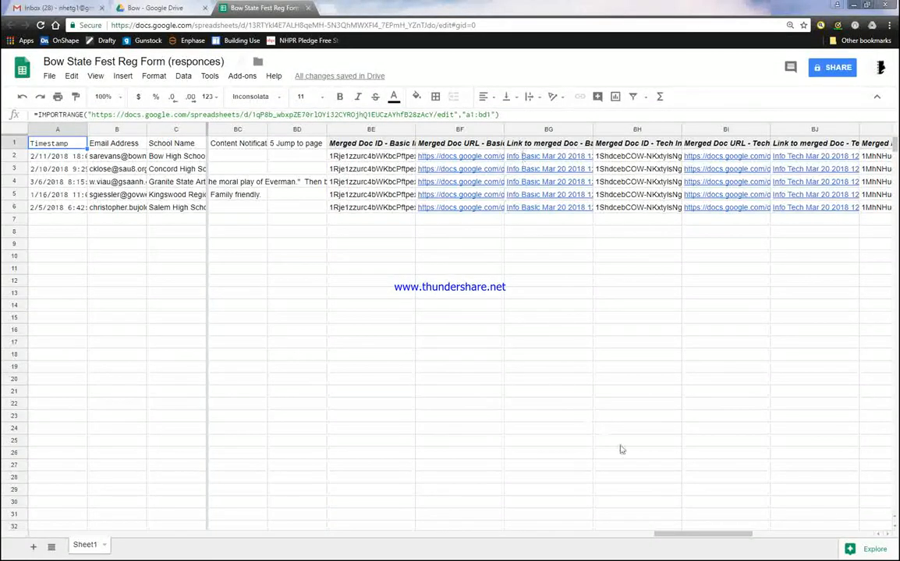
pyautogui.moveTo(690, 535); pyautogui.dragTo(816, 528)
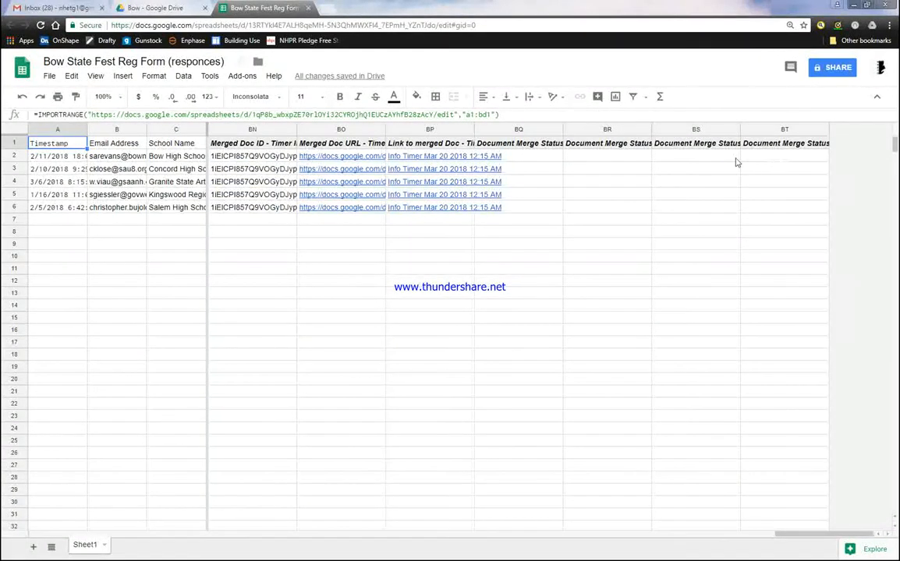
pyautogui.click(480, 144)
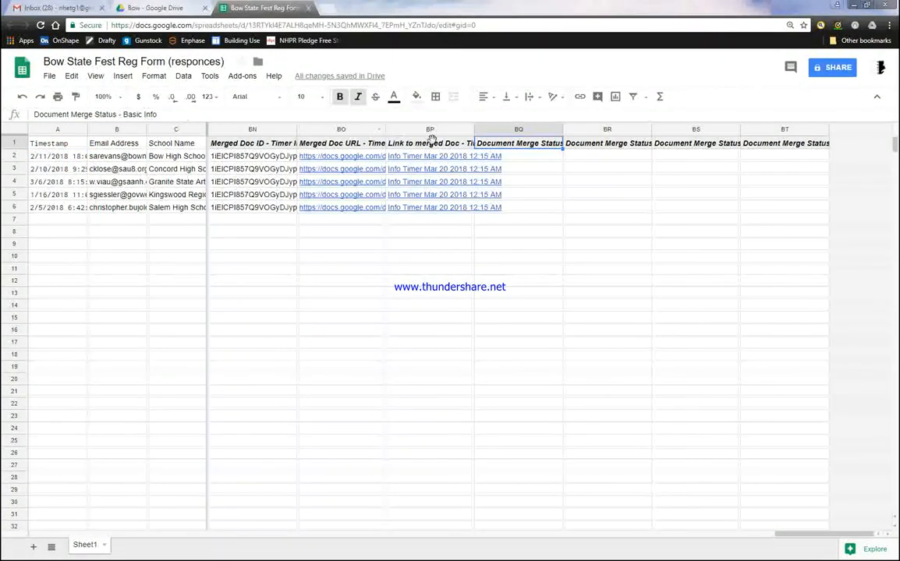
pyautogui.click(586, 144)
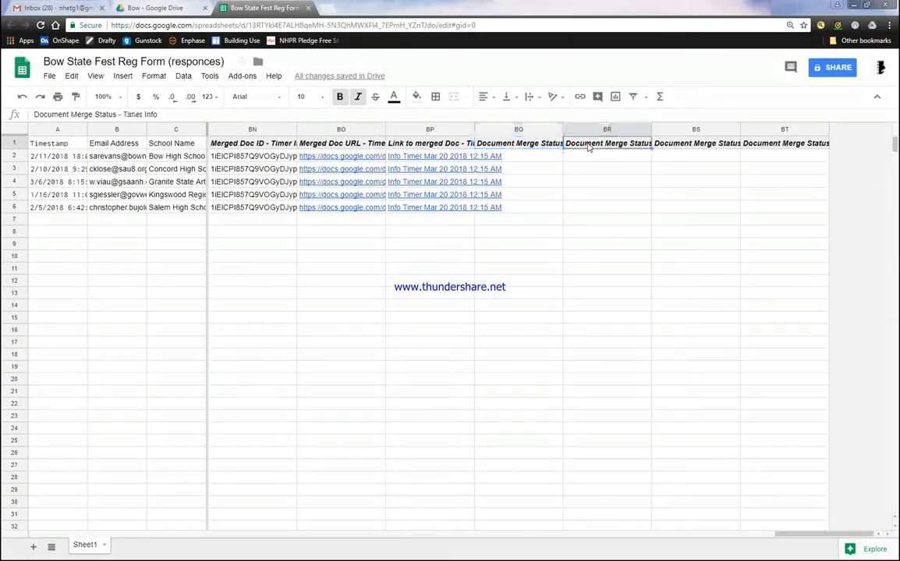
pyautogui.click(682, 143)
pyautogui.click(778, 149)
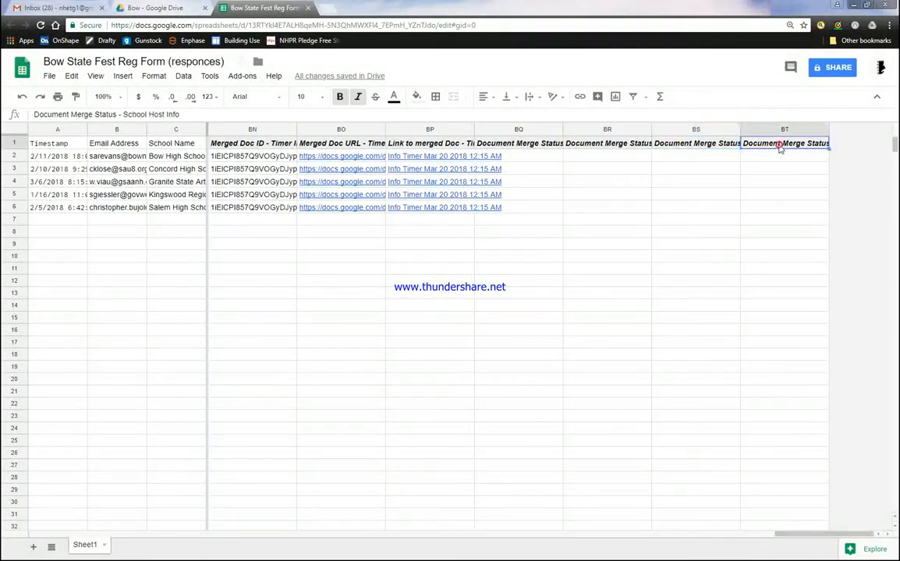
pyautogui.moveTo(512, 155); pyautogui.dragTo(789, 211)
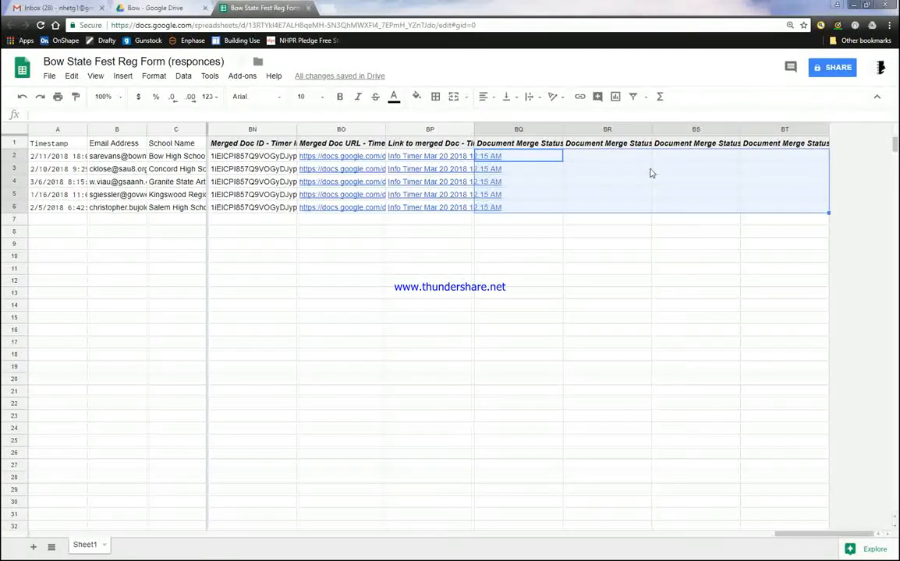
pyautogui.press('Delete')
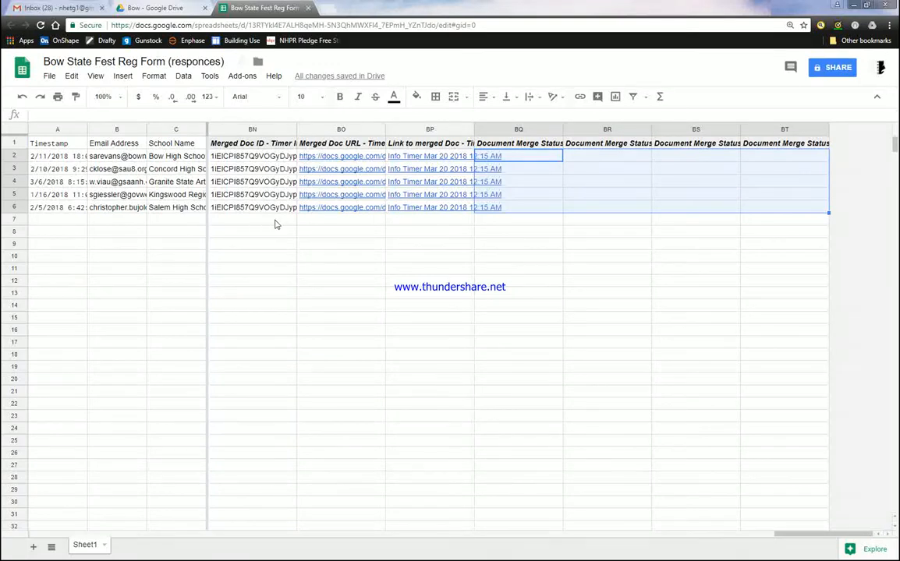
# - Run the existing autoCrat jobs Basic Info, Tech Info, School Host Info and Timer Info, and close the add-on
pyautogui.press('Home')
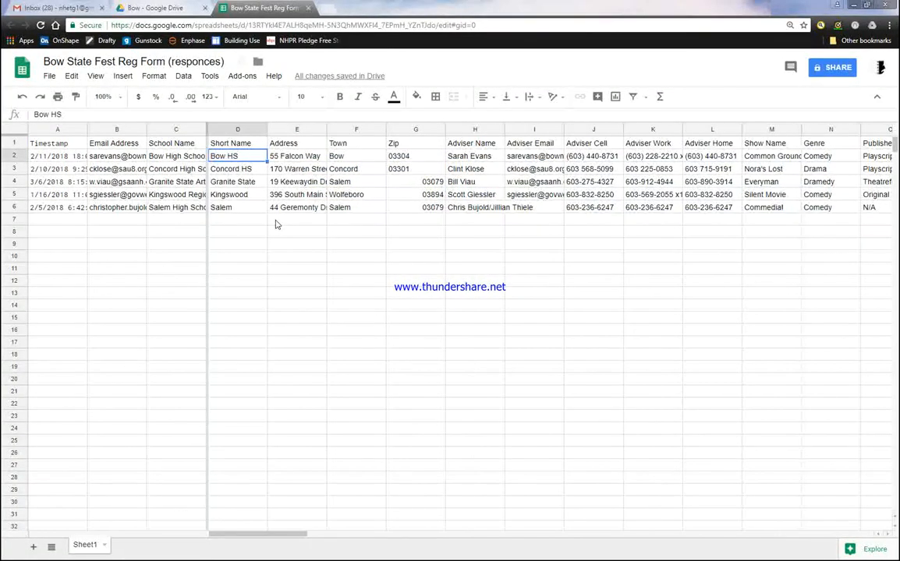
pyautogui.click(242, 76)
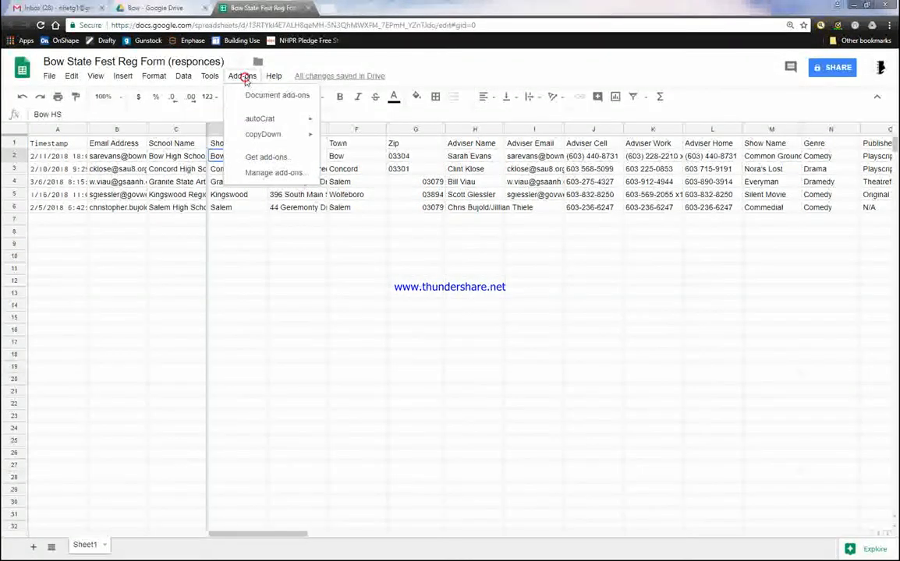
pyautogui.moveTo(261, 123)
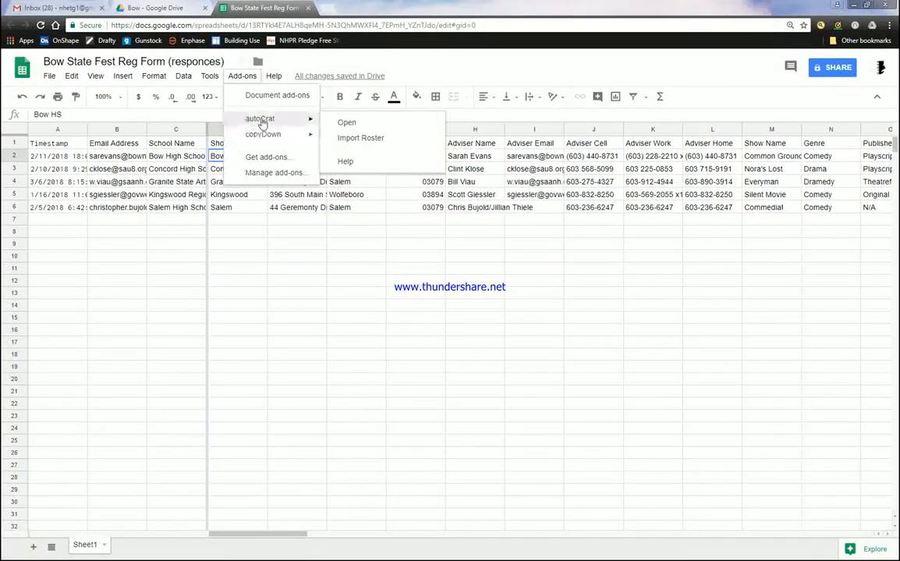
pyautogui.click(353, 127)
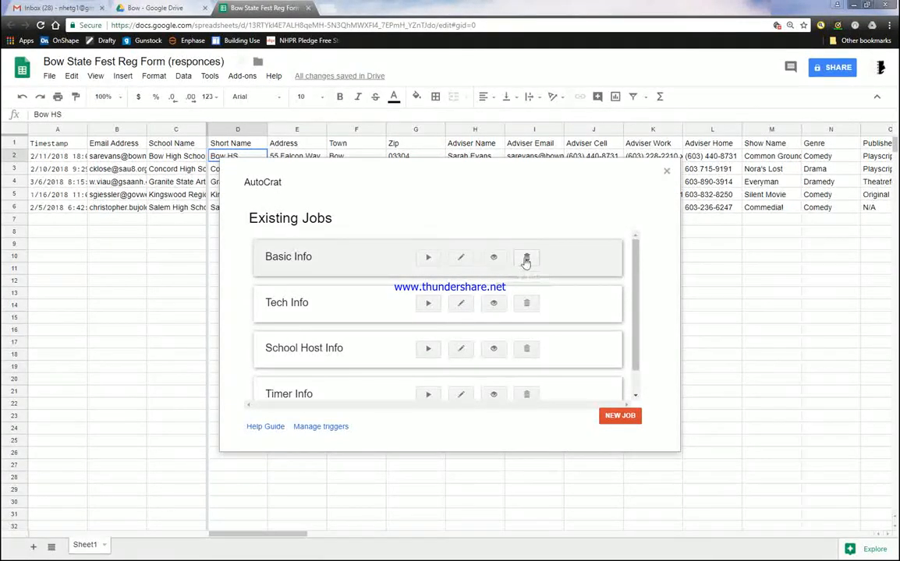
pyautogui.click(429, 260)
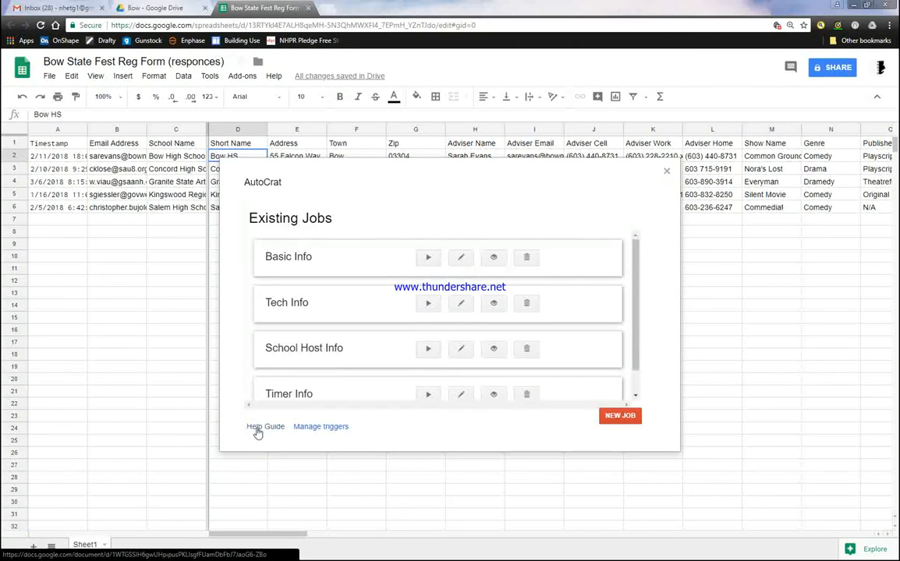
pyautogui.click(426, 307)
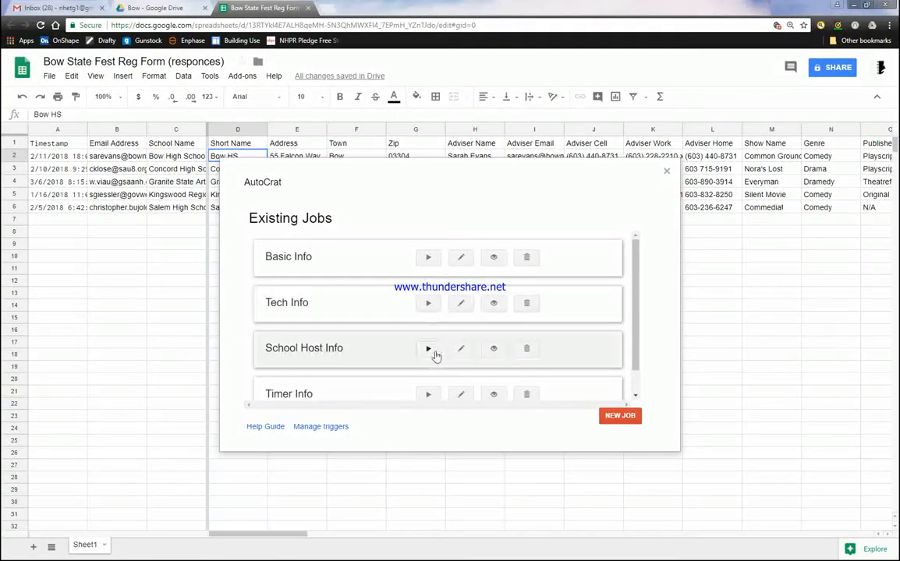
pyautogui.click(428, 349)
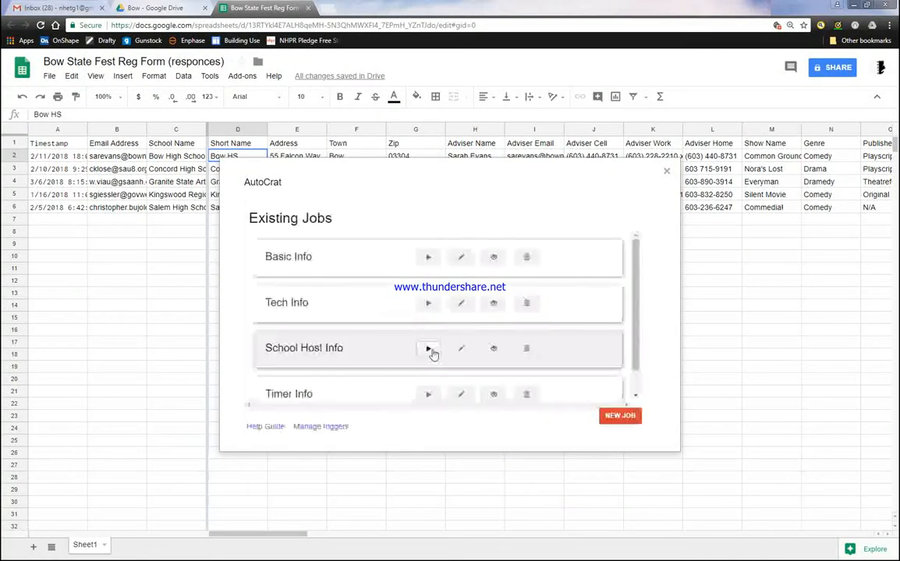
pyautogui.click(428, 394)
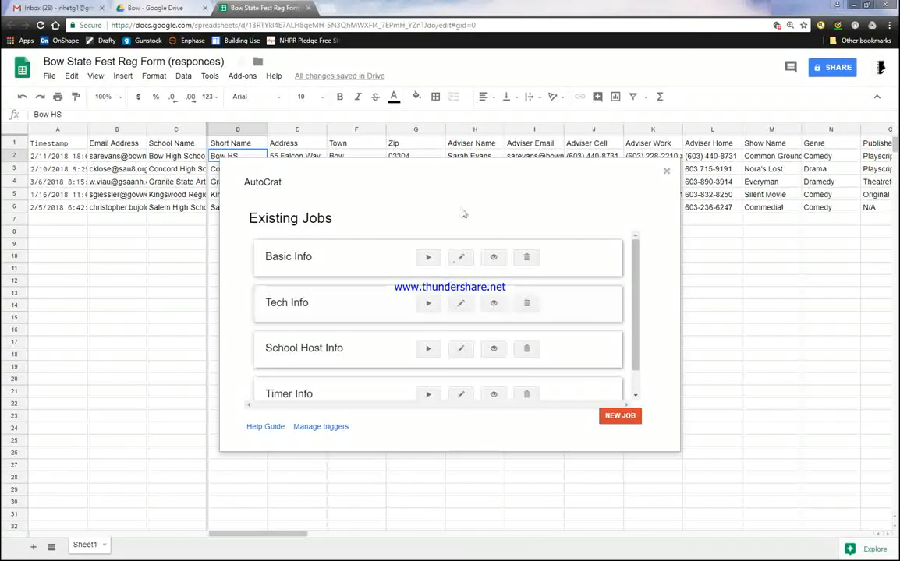
pyautogui.click(667, 170)
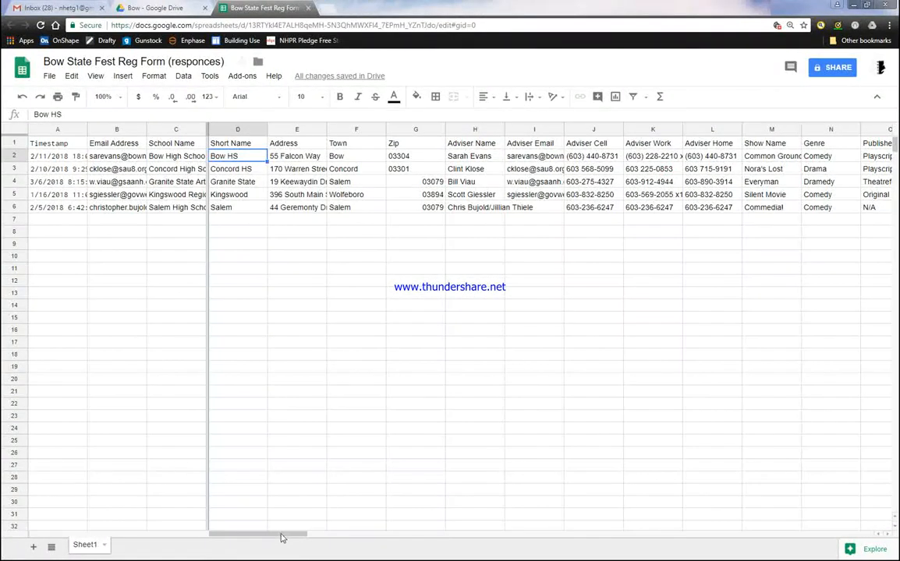
# - Inspect the new Document Merge Status entries and delete them from BQ2:BT6, keeping the header row
pyautogui.moveTo(281, 536); pyautogui.dragTo(855, 521)
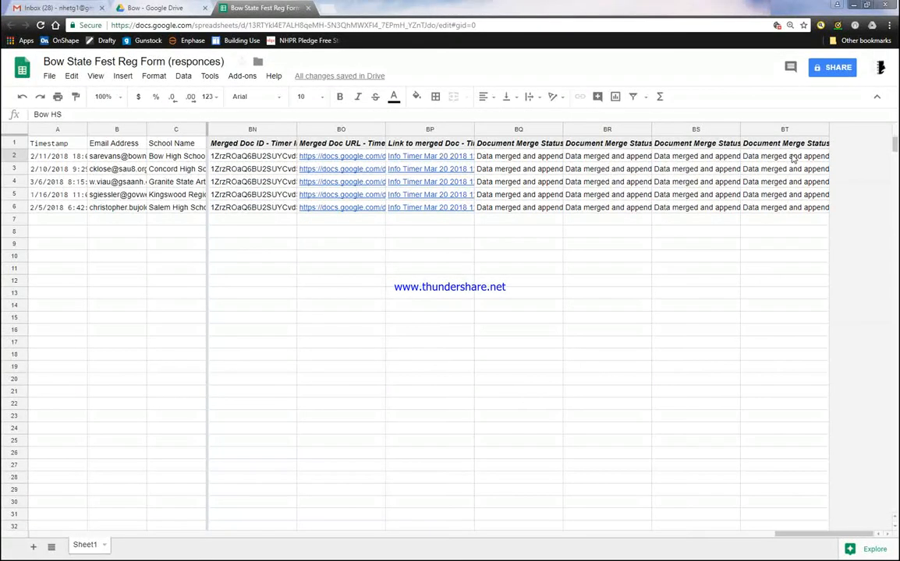
pyautogui.click(502, 158)
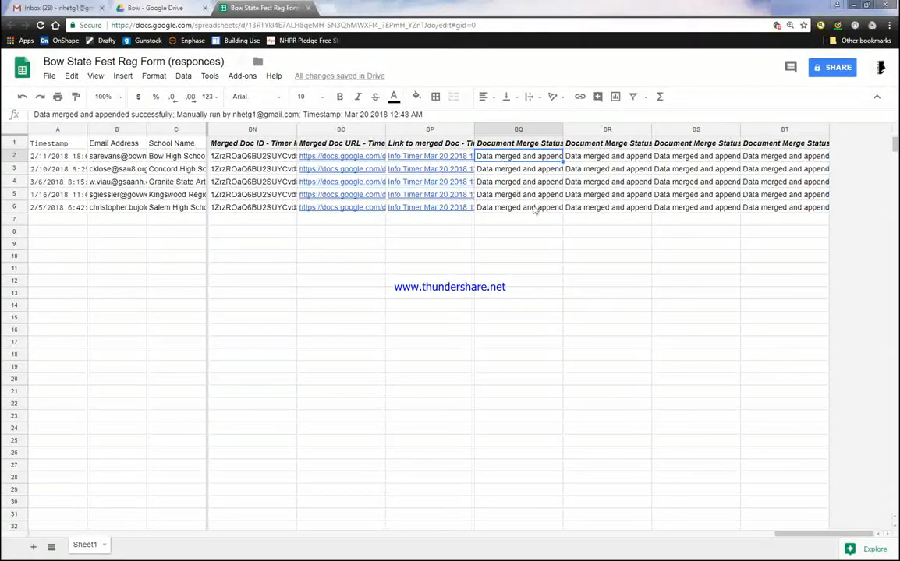
pyautogui.click(790, 207)
pyautogui.moveTo(790, 208)
pyautogui.mouseDown()
pyautogui.moveTo(733, 186)
pyautogui.moveTo(514, 162)
pyautogui.mouseUp()
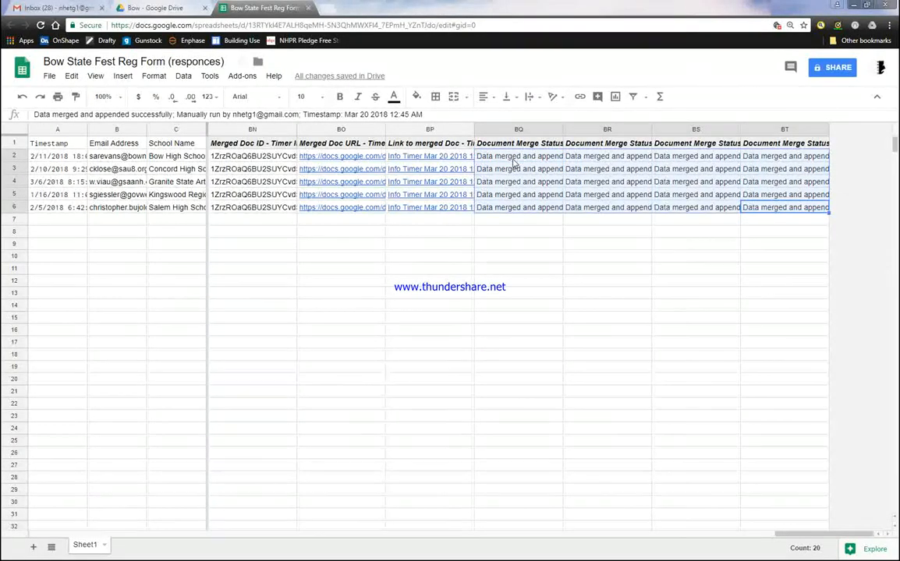
pyautogui.press('Delete')
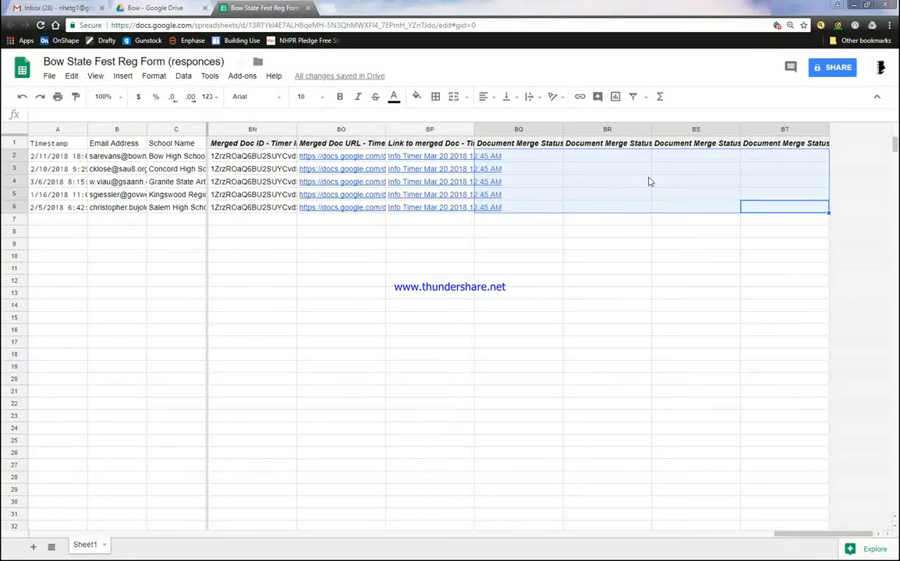
# - Review the merged document ID, URL and link columns, return to the first columns and close the responses spreadsheet
pyautogui.moveTo(330, 177)
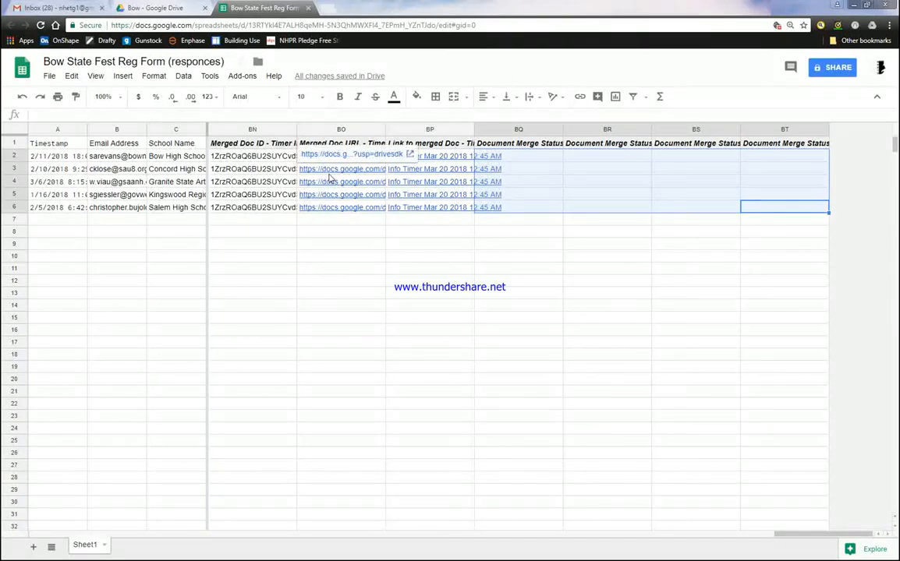
pyautogui.click(504, 145)
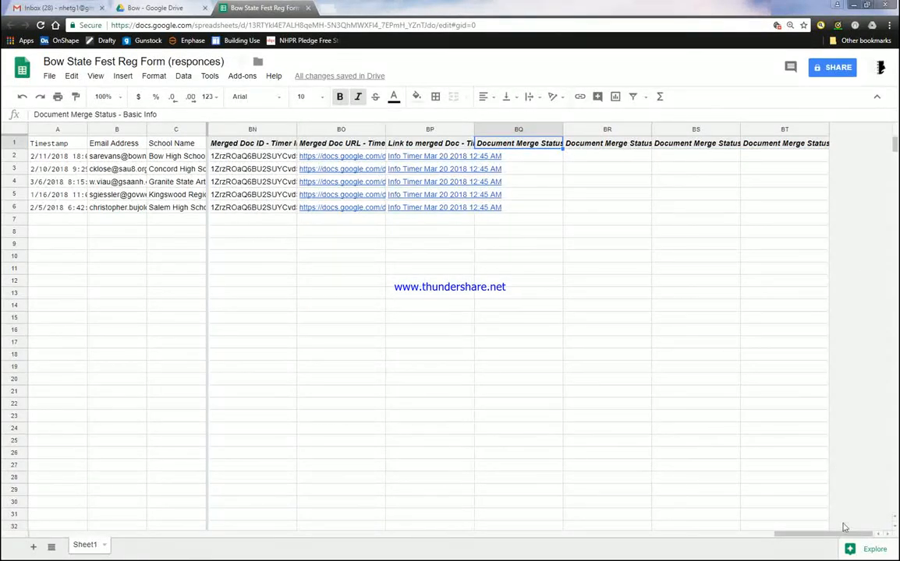
pyautogui.moveTo(848, 535); pyautogui.dragTo(736, 526)
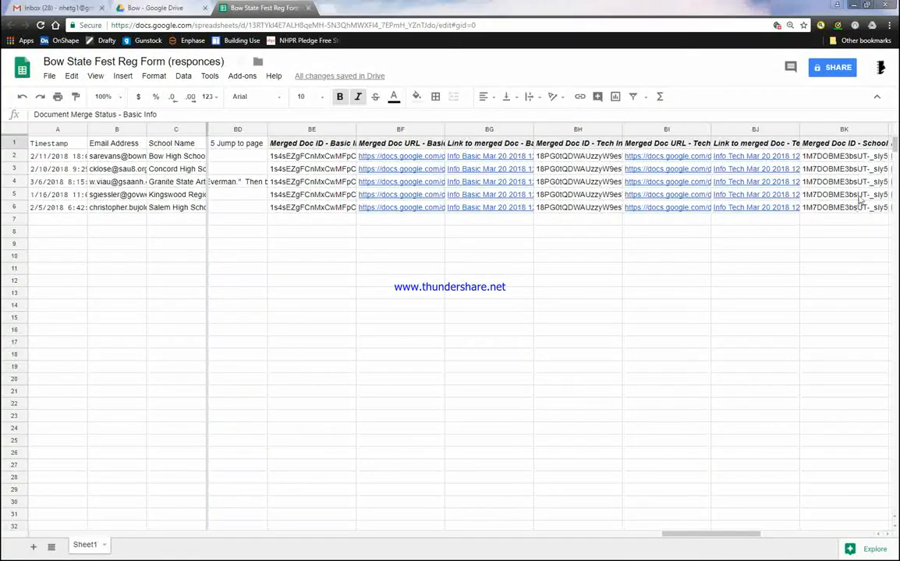
pyautogui.moveTo(778, 171)
pyautogui.press('Home')
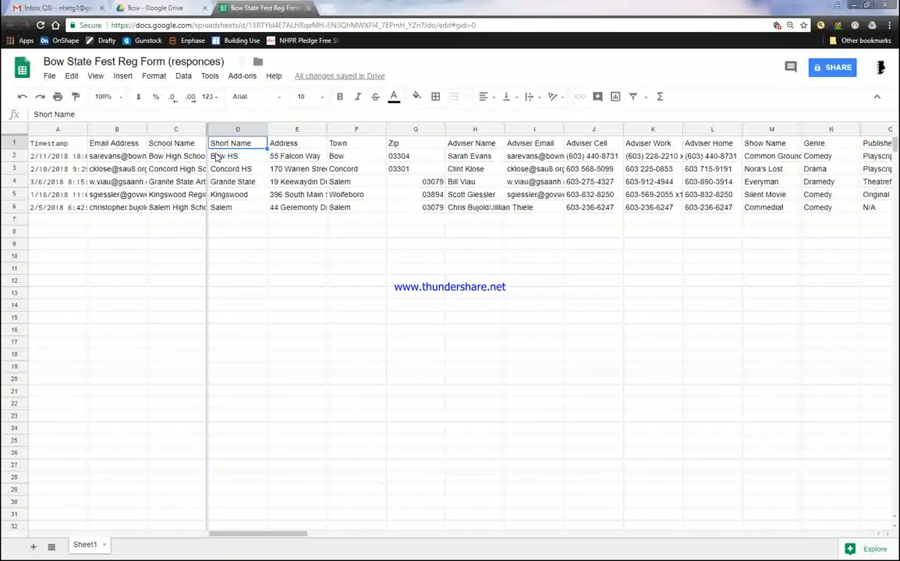
pyautogui.click(309, 9)
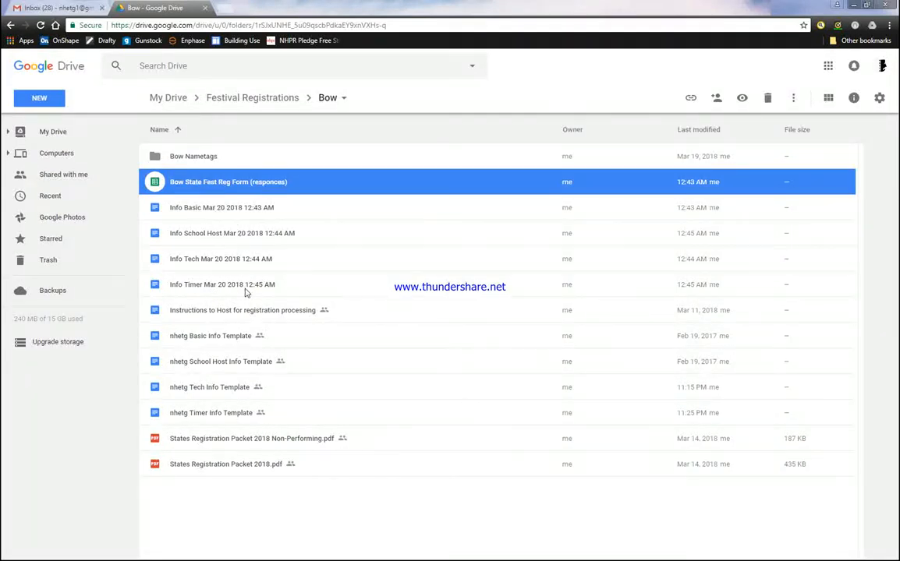
# - Open the merged document Info Basic Mar 20 2018 12:43 AM for review and return to the Bow folder
pyautogui.doubleClick(155, 209)
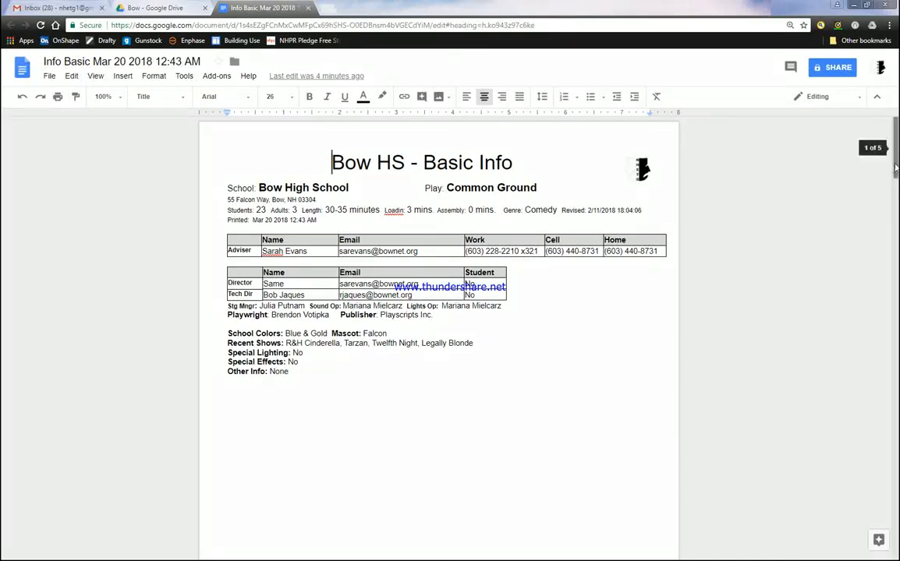
pyautogui.moveTo(894, 167)
pyautogui.mouseDown()
pyautogui.moveTo(896, 546)
pyautogui.moveTo(896, 148)
pyautogui.mouseUp()
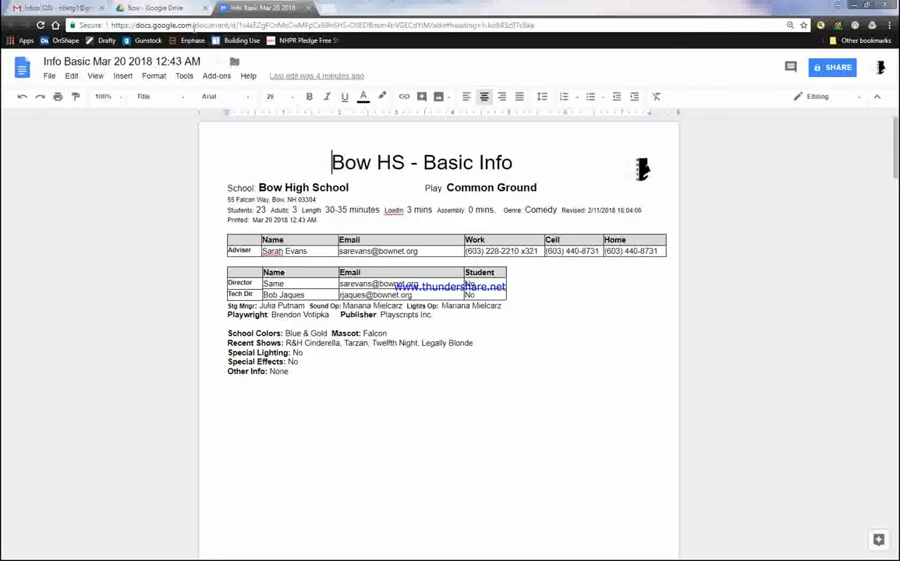
pyautogui.click(156, 8)
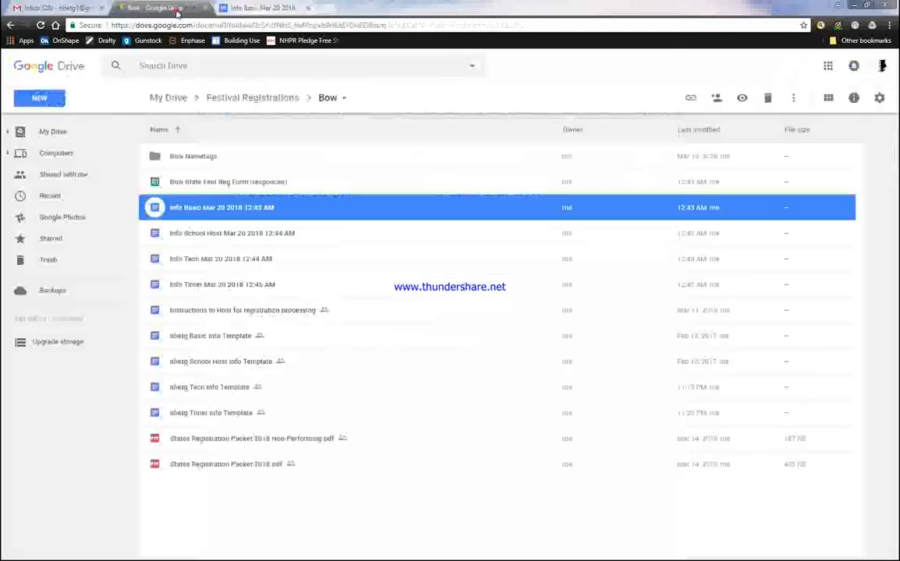
# - Open the merged documents Info School Host and Info Tech, both dated Mar 20 2018 12:44 AM, for review
pyautogui.doubleClick(191, 237)
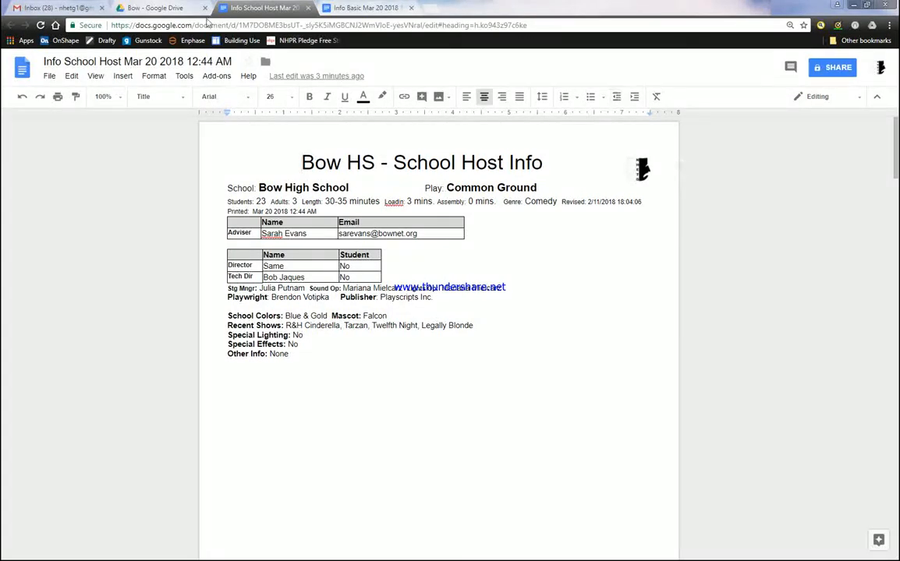
pyautogui.click(151, 10)
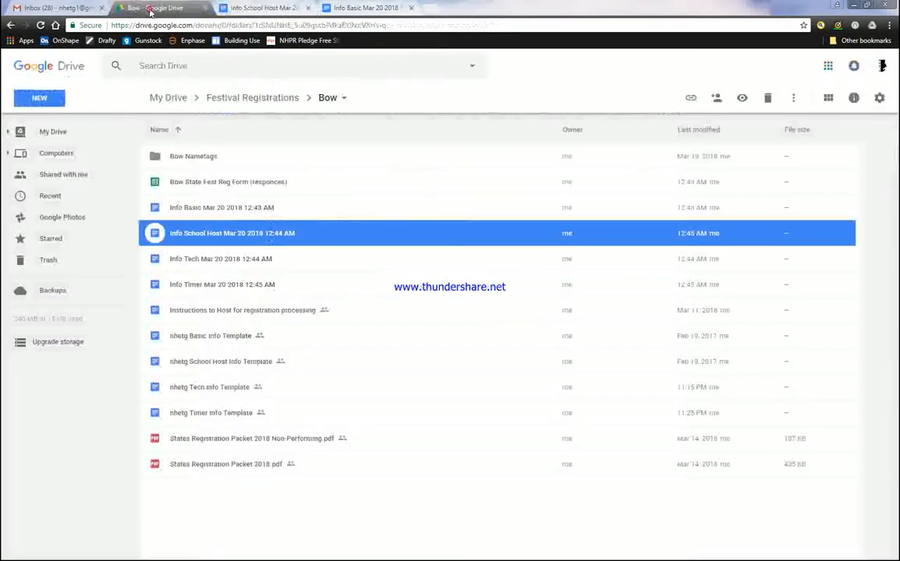
pyautogui.doubleClick(189, 262)
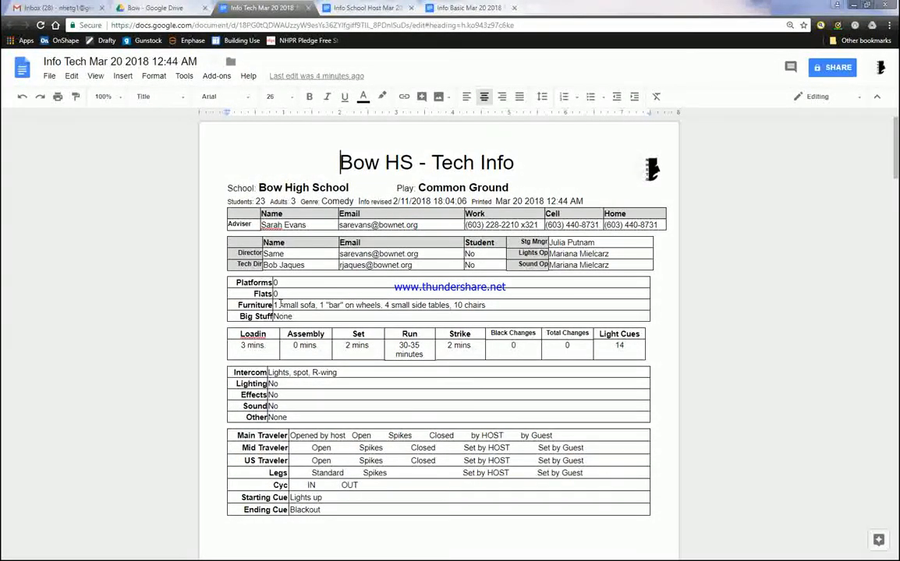
# - Review the school pages of the Info Tech document, open Info Timer Mar 20 2018 12:45 AM for review and return to the Bow folder
pyautogui.moveTo(895, 161); pyautogui.dragTo(893, 261)
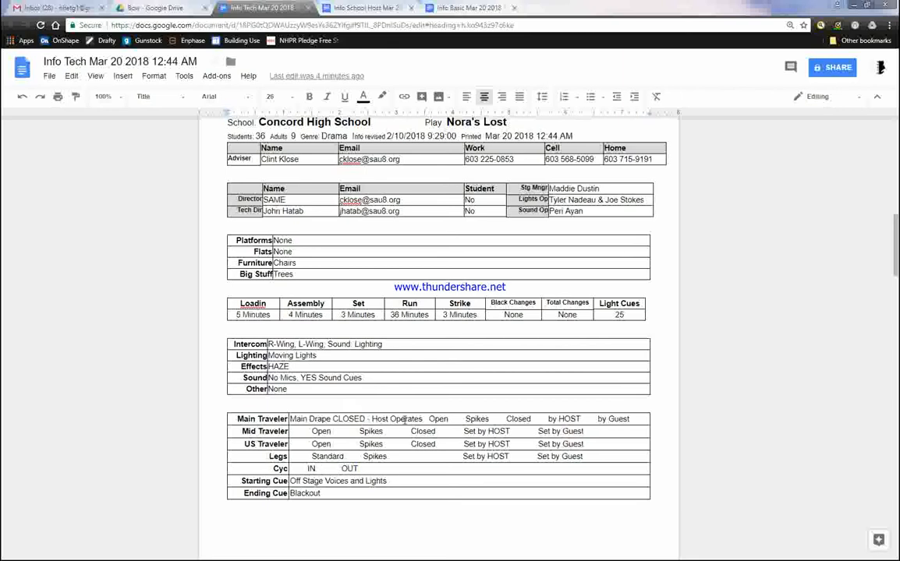
pyautogui.moveTo(889, 249); pyautogui.dragTo(867, 145)
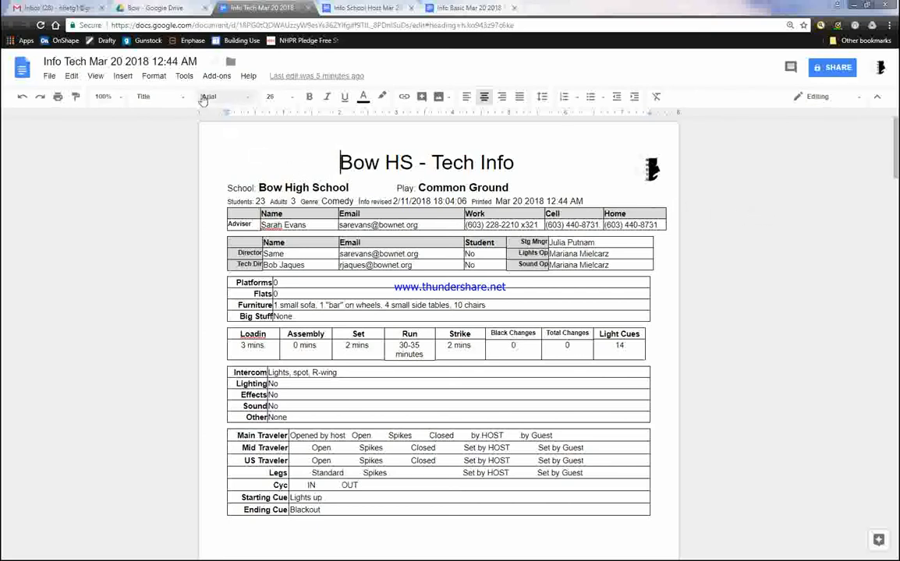
pyautogui.click(166, 12)
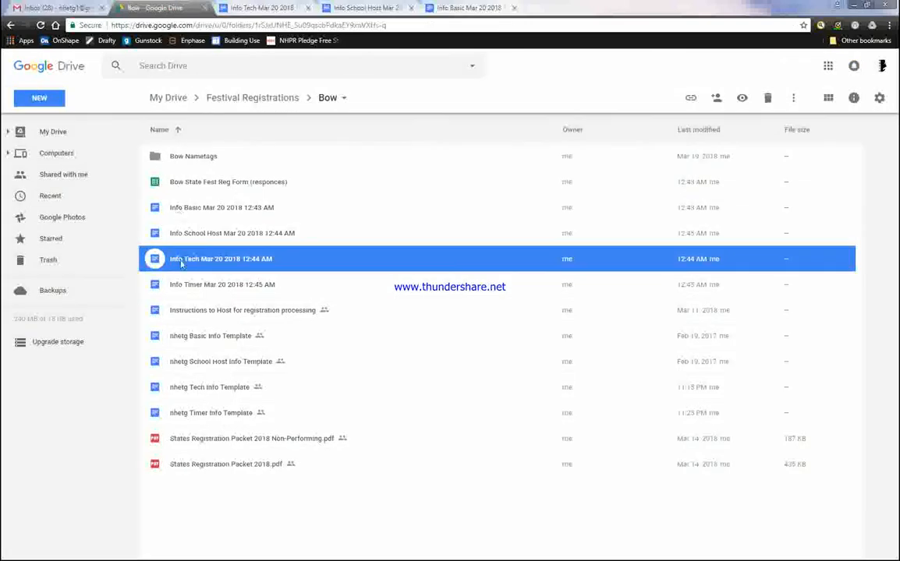
pyautogui.doubleClick(168, 285)
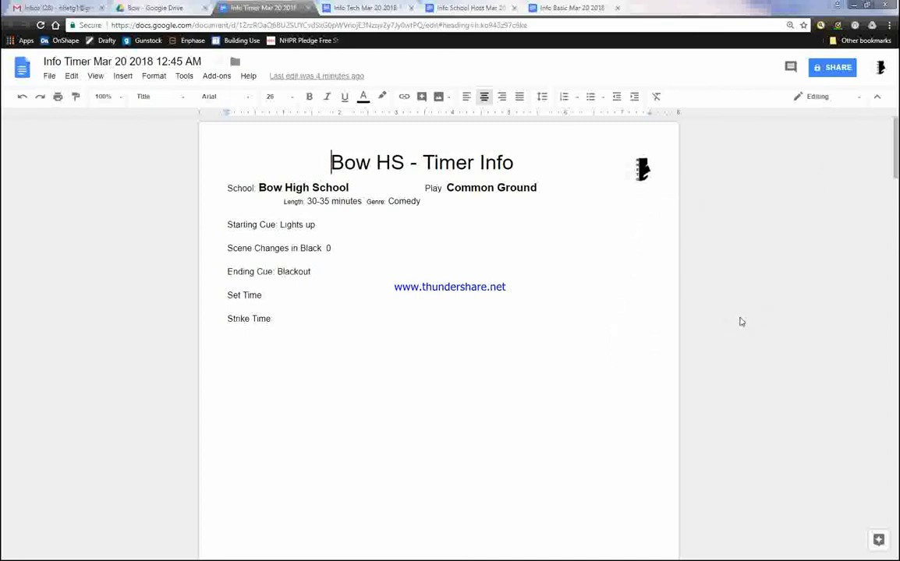
pyautogui.click(156, 8)
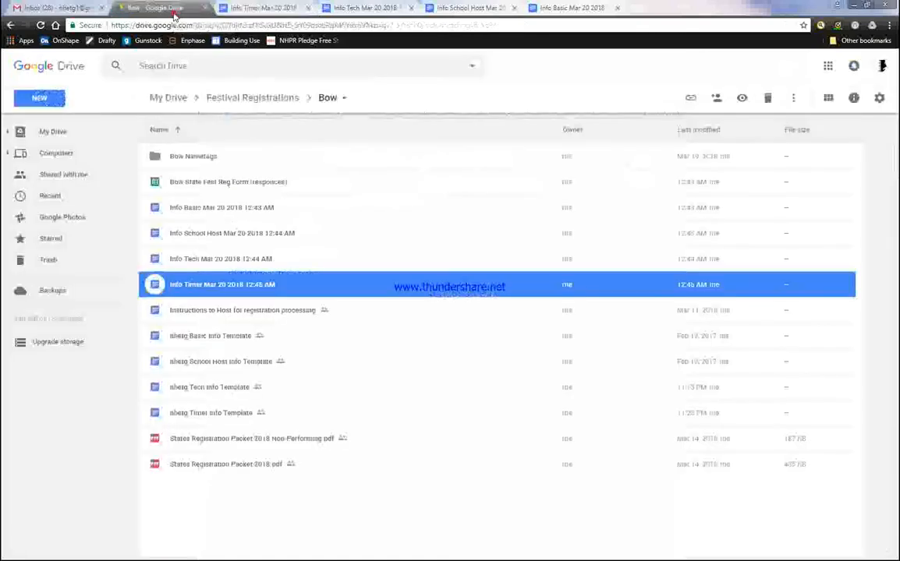
# - Open Bow State Fest Reg Form (responces), sort the entire sheet by School Name A → Z with a header row, and close it
pyautogui.doubleClick(209, 184)
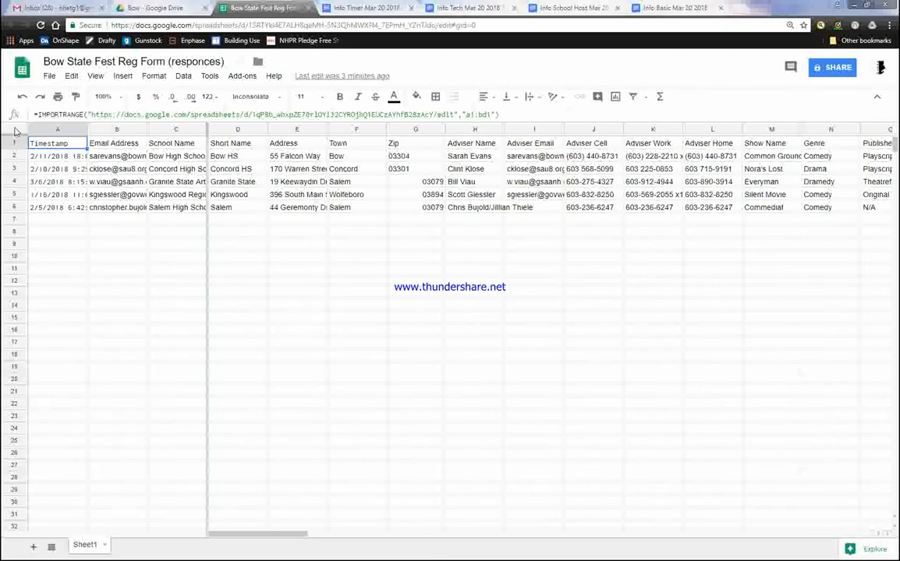
pyautogui.click(14, 130)
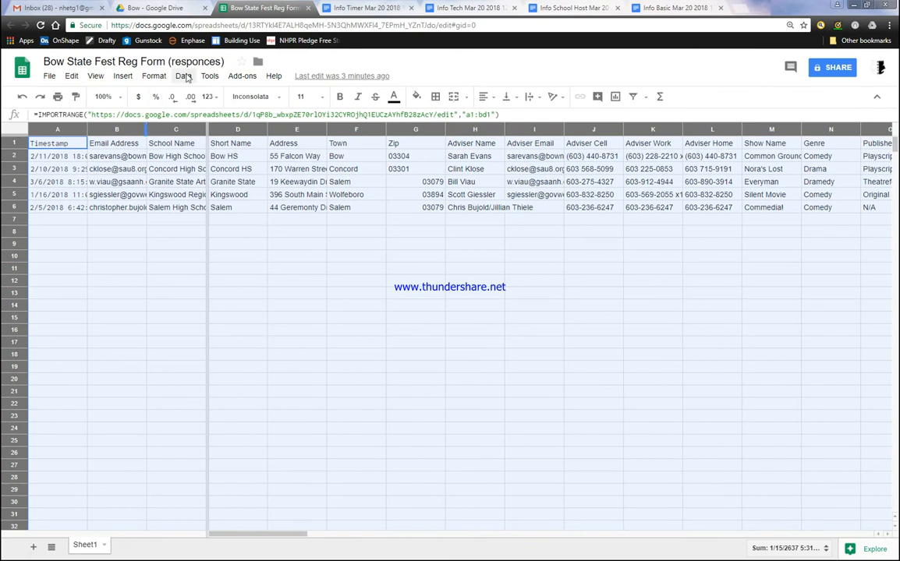
pyautogui.click(185, 77)
pyautogui.moveTo(209, 75)
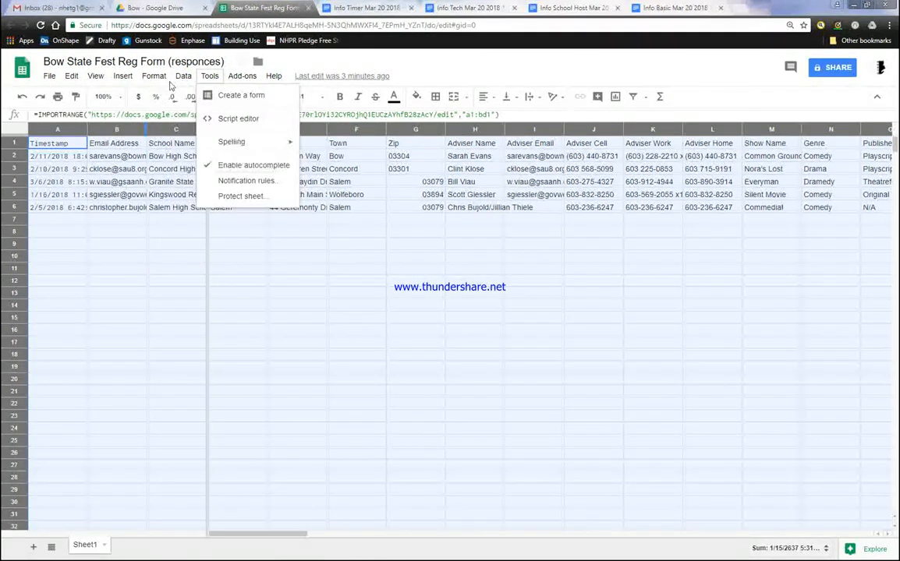
pyautogui.moveTo(175, 78)
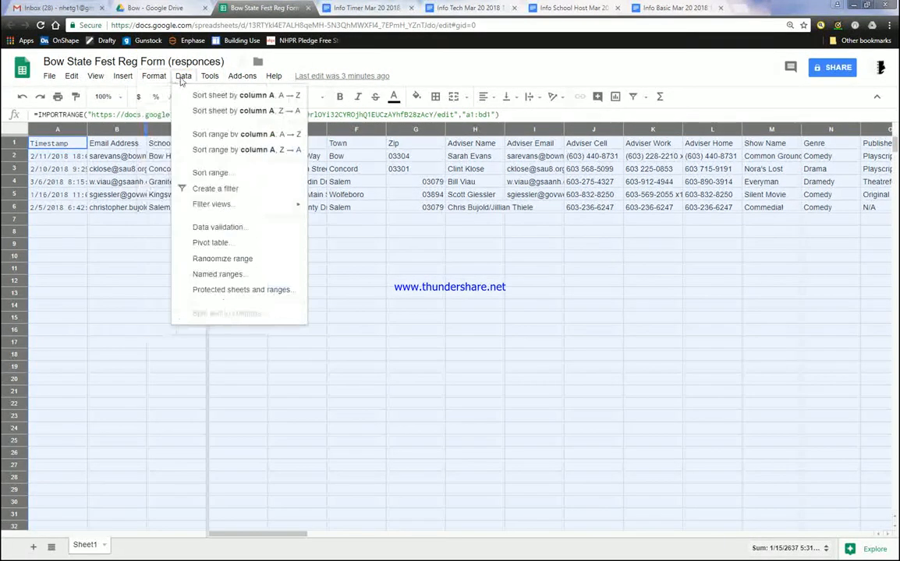
pyautogui.click(198, 174)
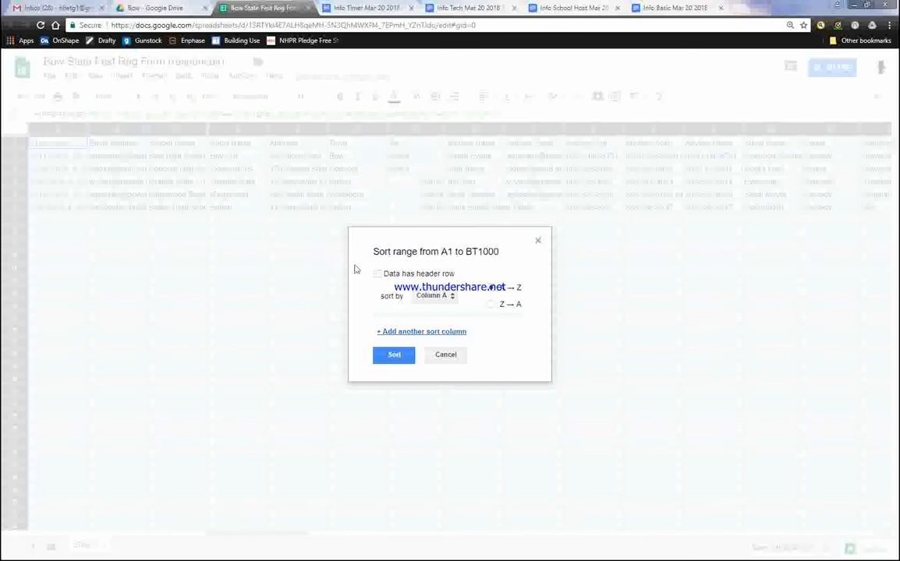
pyautogui.click(397, 276)
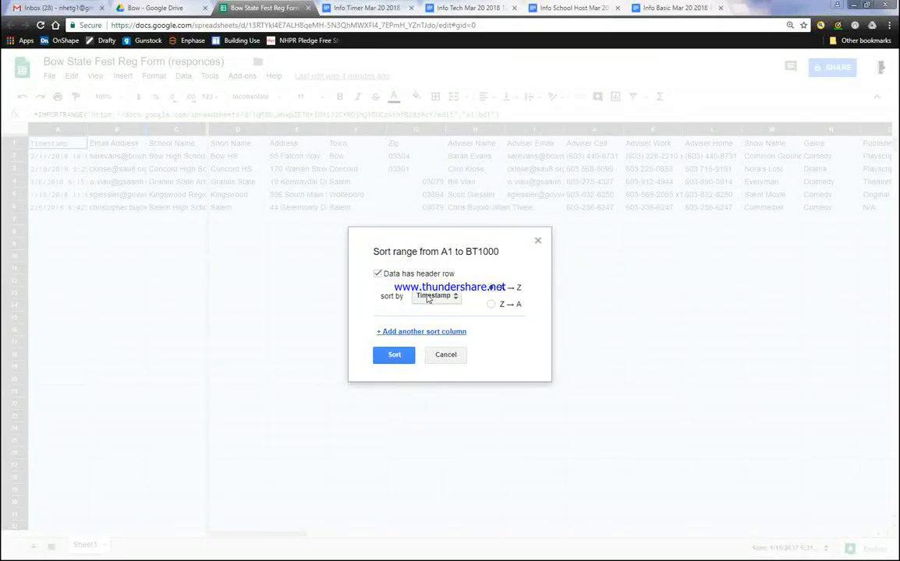
pyautogui.click(427, 298)
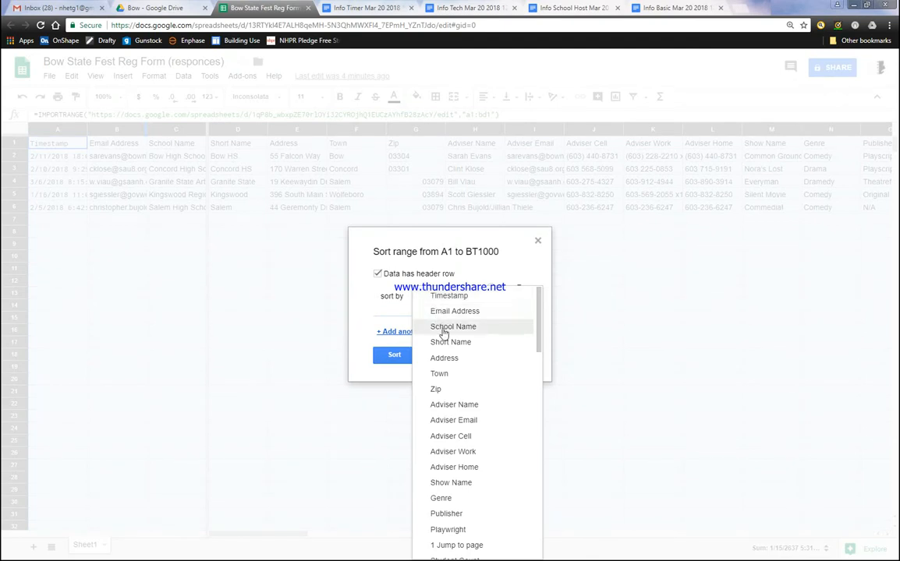
pyautogui.click(443, 327)
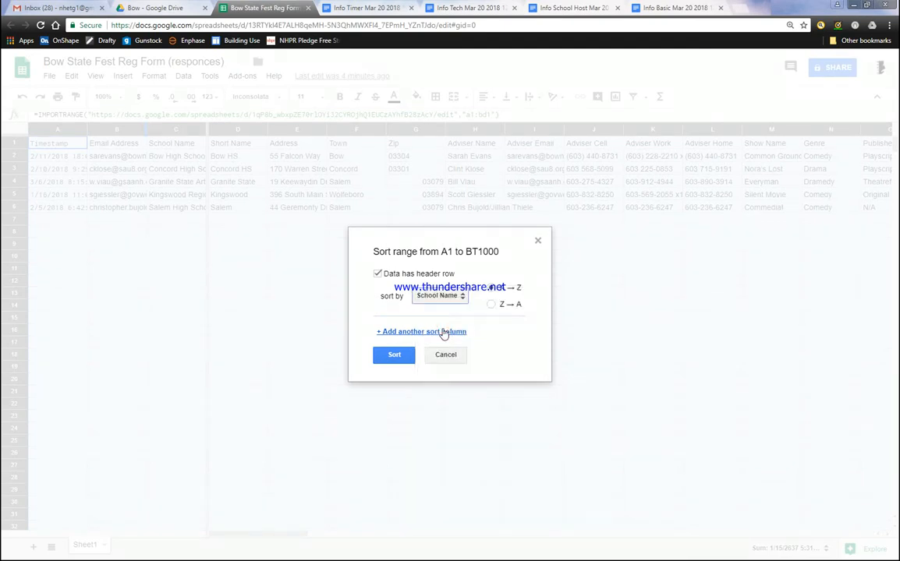
pyautogui.click(394, 356)
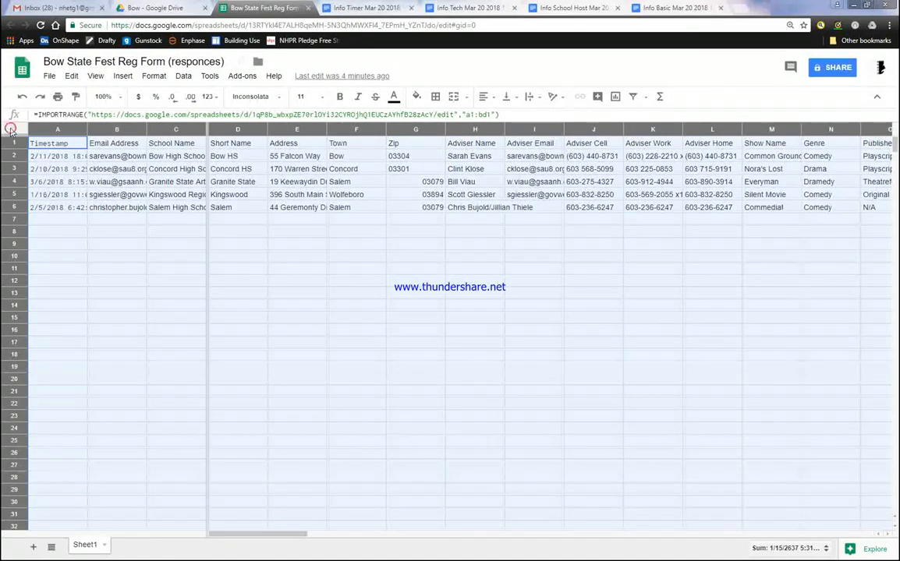
pyautogui.click(307, 8)
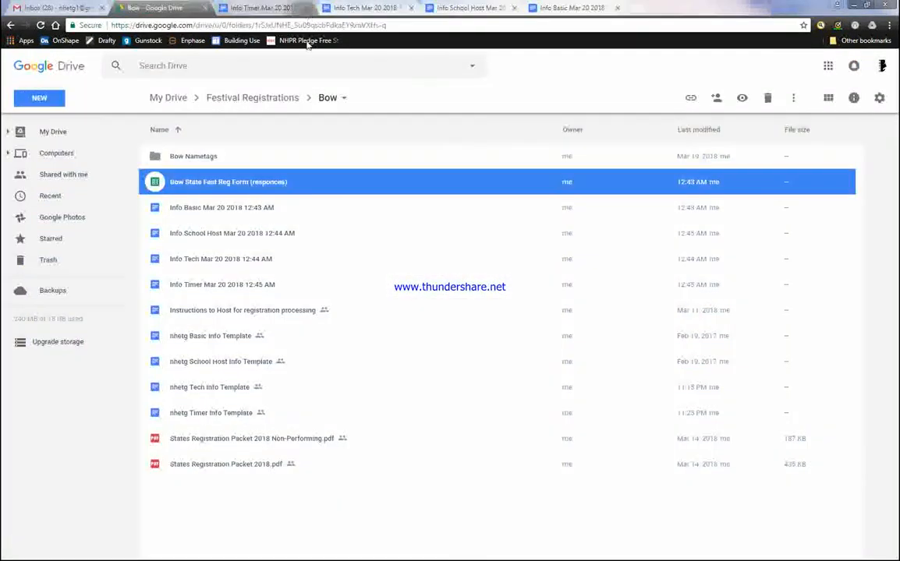